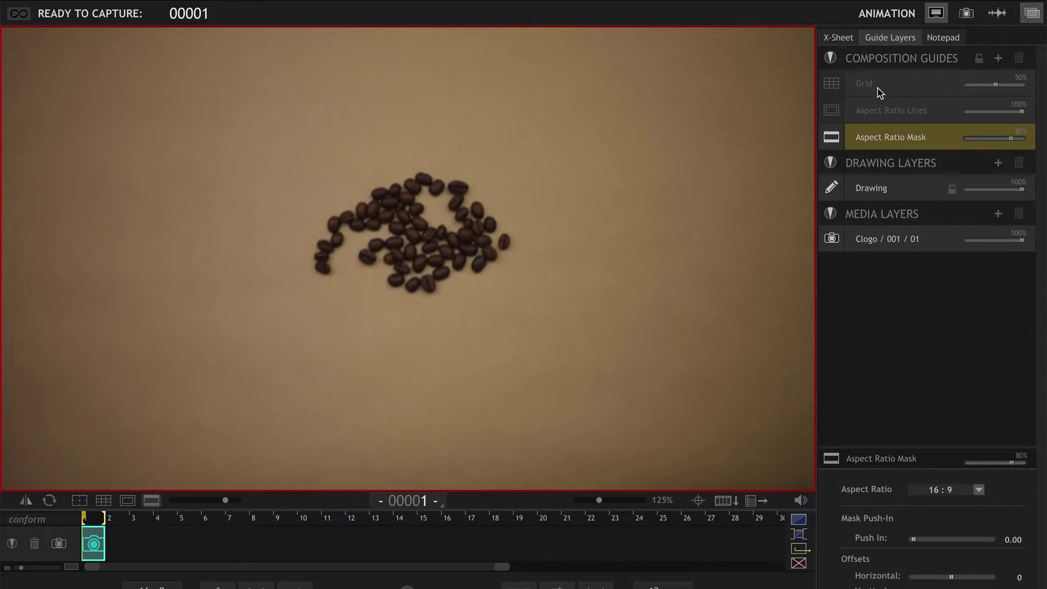
Go back to the guide layers list and pick Load Image... from the Media Layers + menu.
left_click(838, 38)
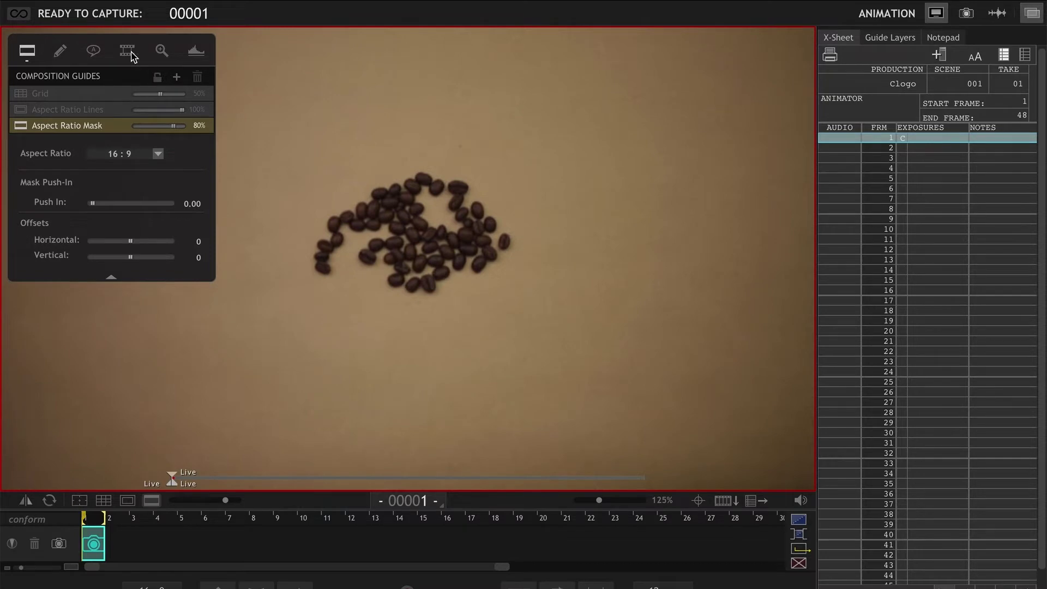
left_click(889, 38)
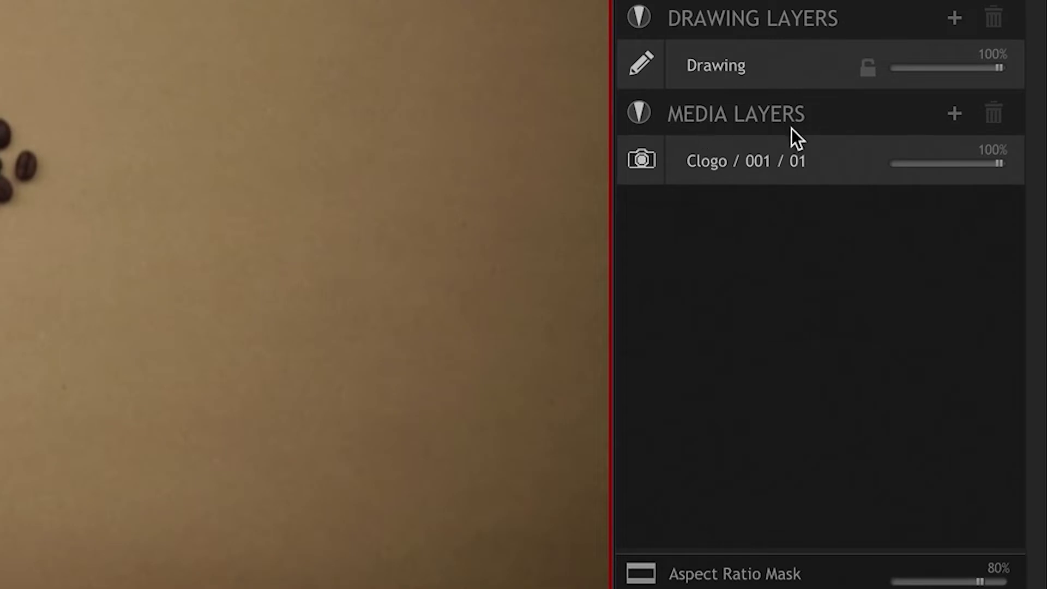
left_click(958, 116)
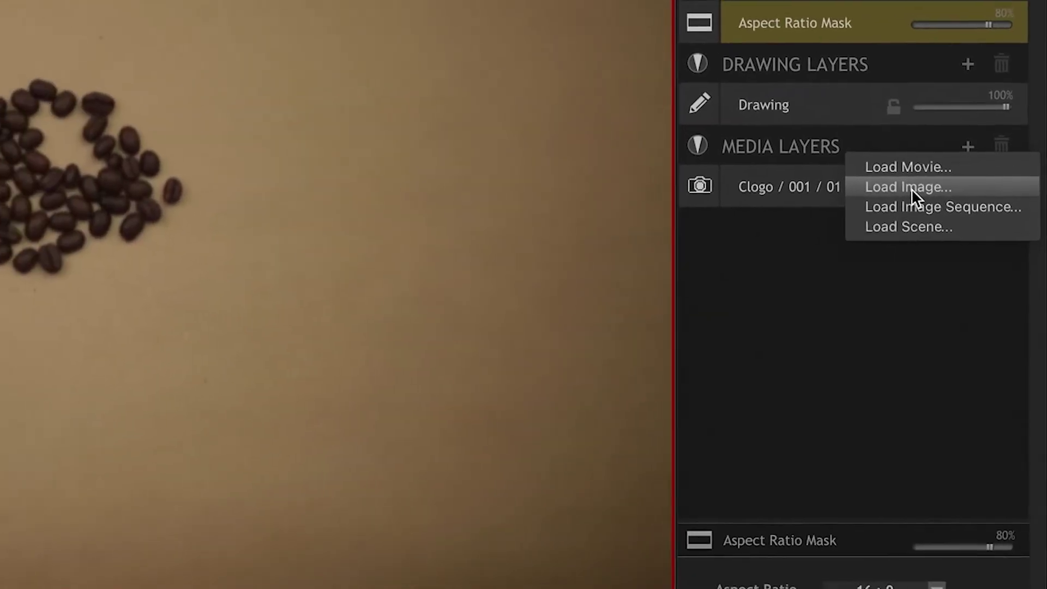
left_click(904, 181)
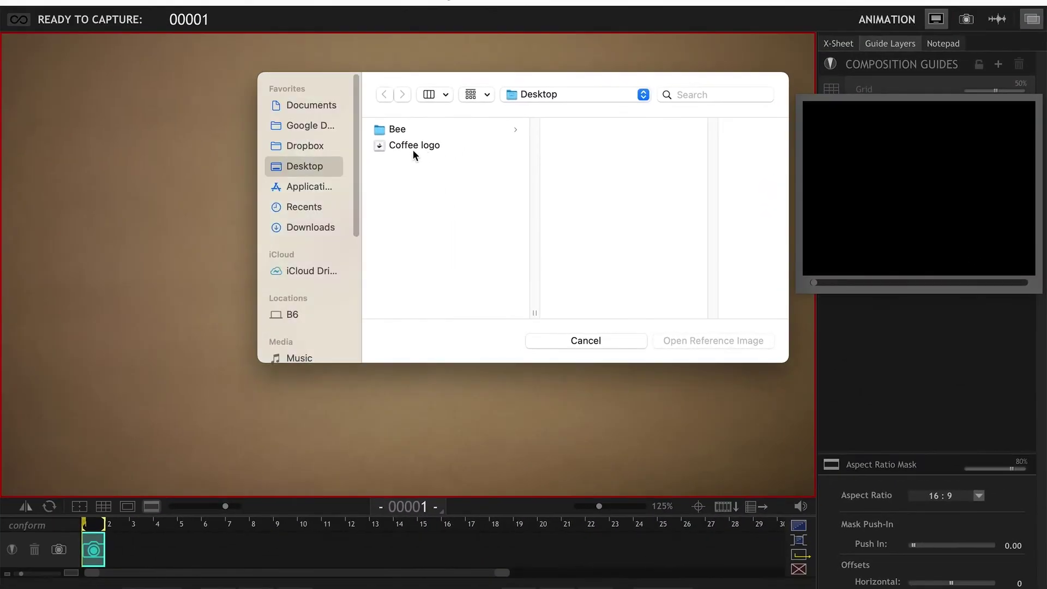
Open Coffee logo from the Desktop as a reference image layer.
left_click(406, 146)
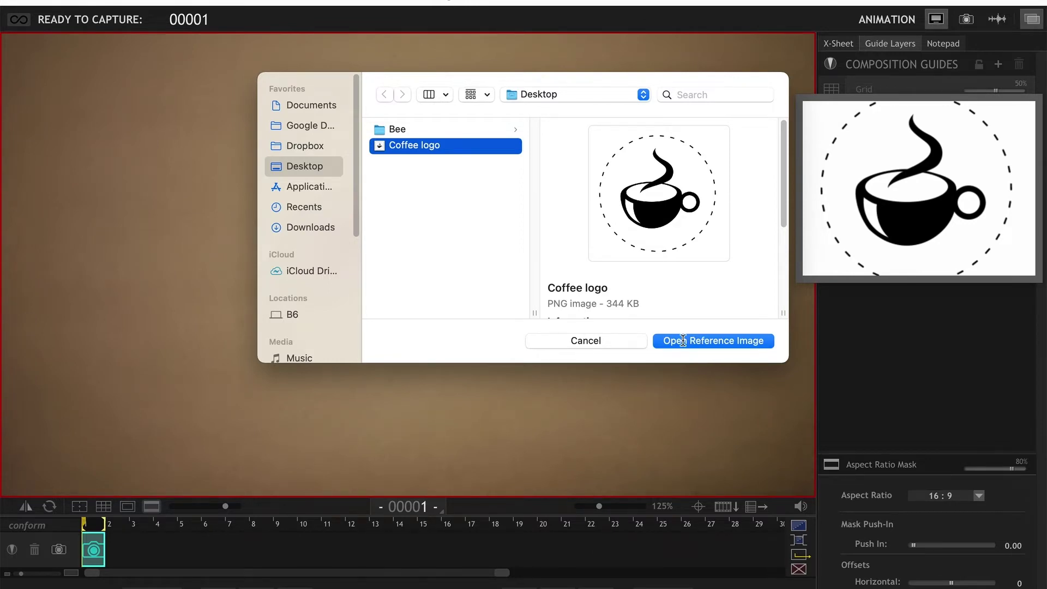
left_click(682, 341)
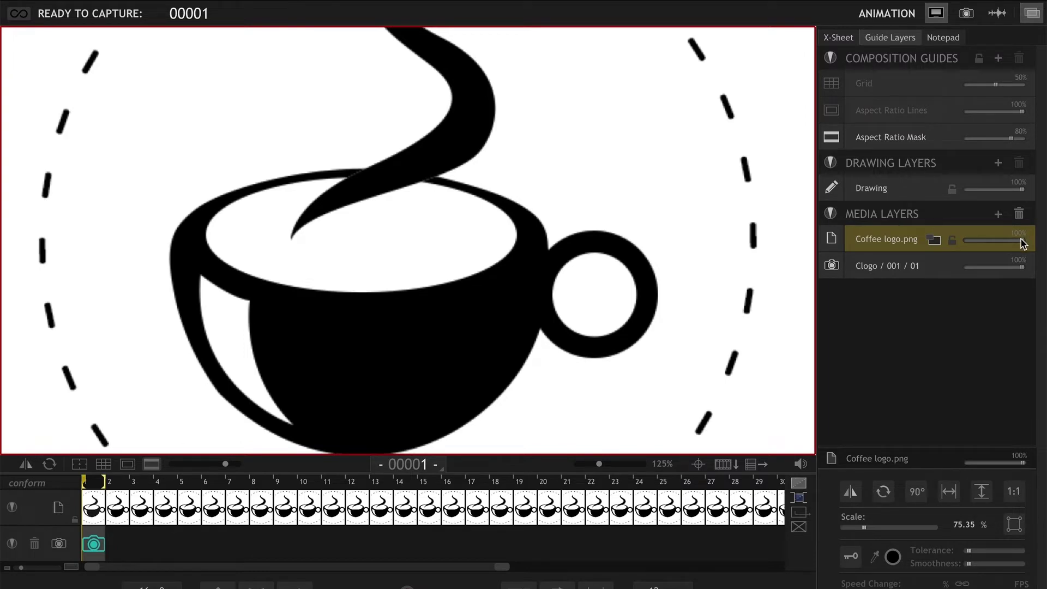
Fade Coffee logo.png to 15% opacity and select its layer to show its properties.
left_click_drag(1022, 247, 977, 254)
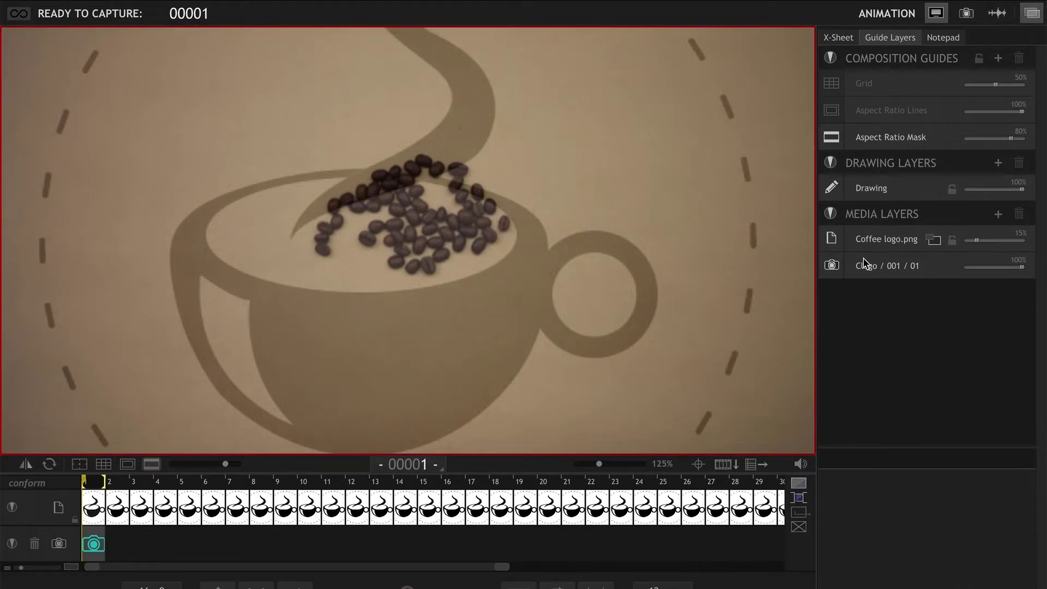
left_click(901, 244)
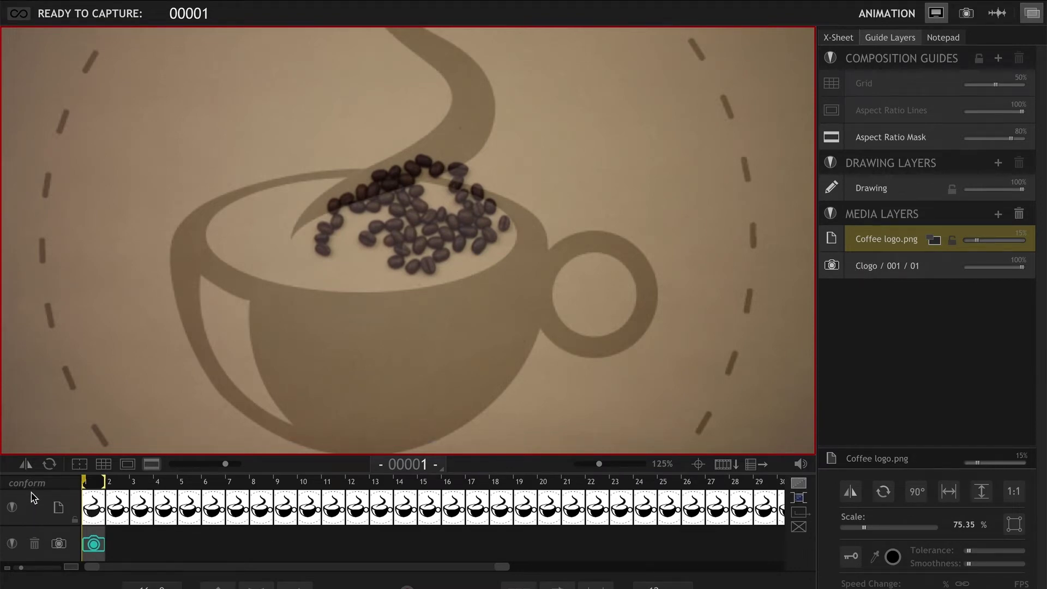
mouse_move(32, 501)
left_mouse_down()
mouse_move(41, 550)
mouse_move(38, 515)
left_mouse_up()
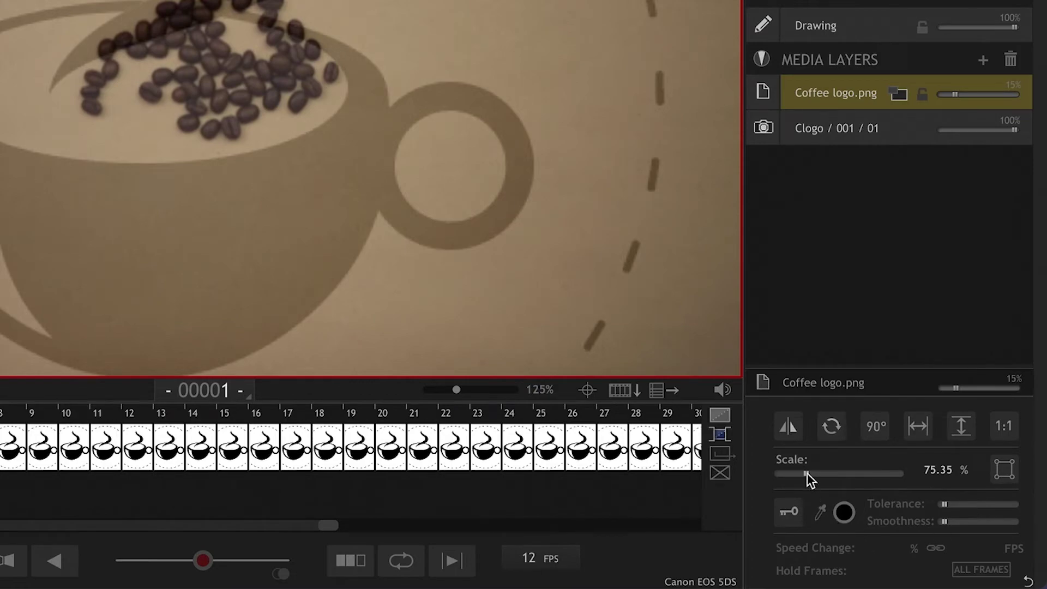
Scale the Coffee logo overlay down to 40.00% and centre it over the beans.
left_click_drag(806, 473, 801, 474)
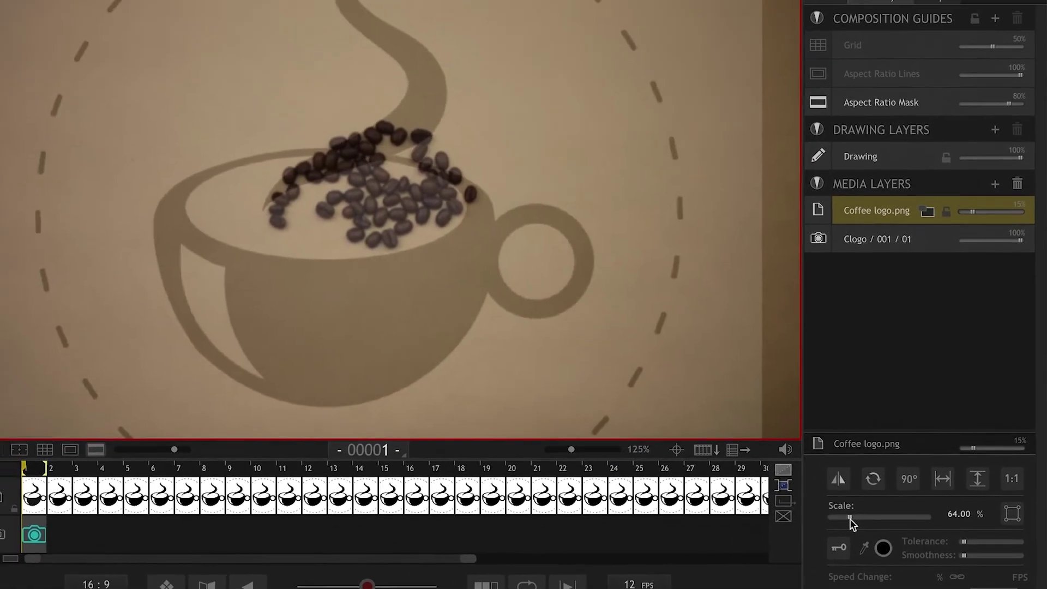
left_click_drag(849, 518, 854, 528)
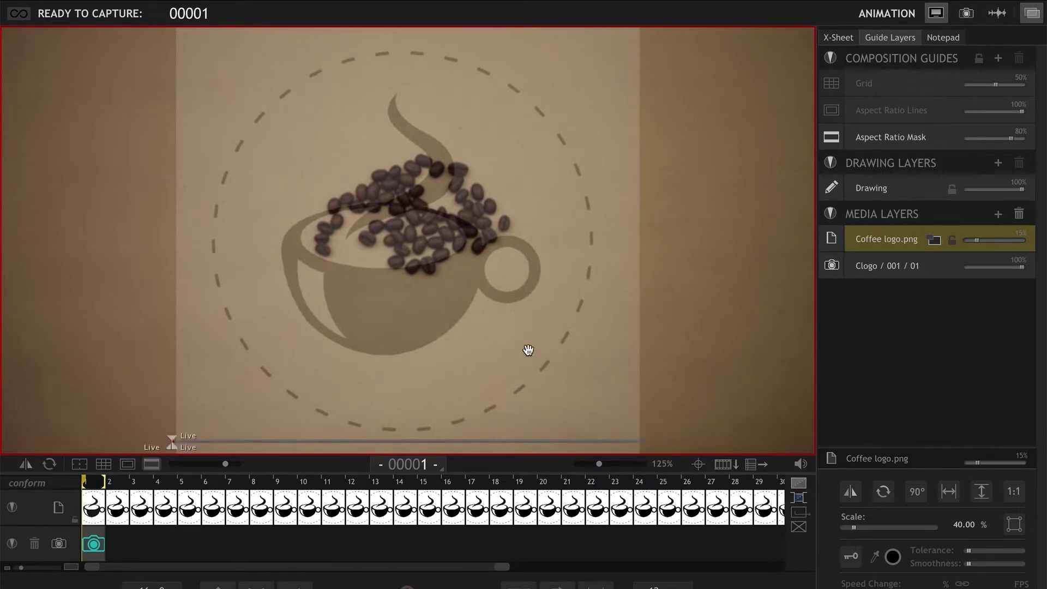
mouse_move(523, 357)
left_mouse_down()
mouse_move(622, 348)
mouse_move(673, 355)
mouse_move(654, 365)
mouse_move(637, 349)
mouse_move(720, 362)
mouse_move(661, 374)
mouse_move(538, 355)
mouse_move(543, 361)
left_mouse_up()
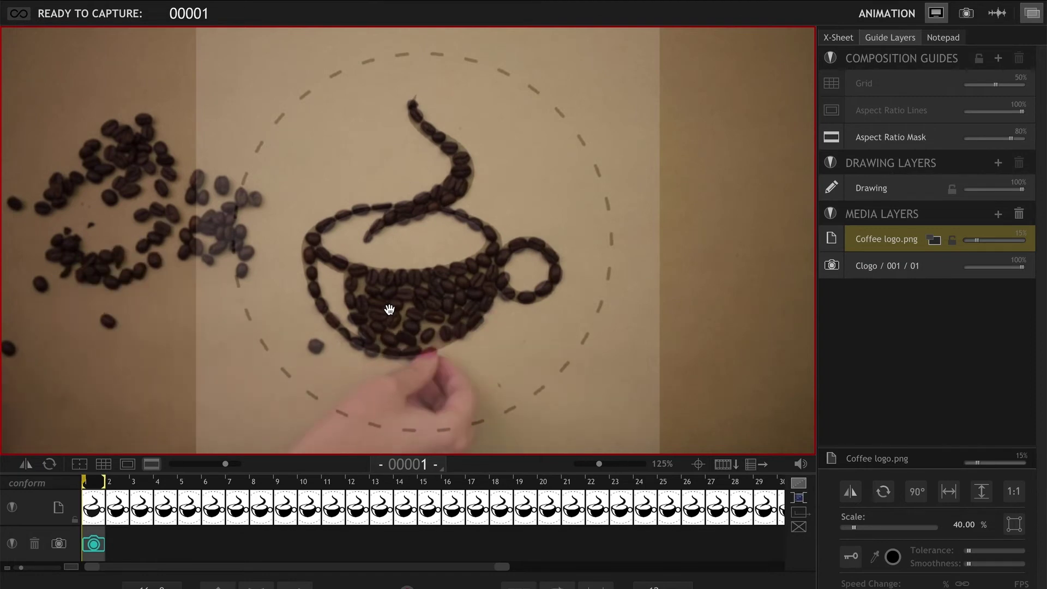
Check bean alignment against the logo overlay and capture the first frames of the circle.
left_click(58, 507)
left_click(58, 507)
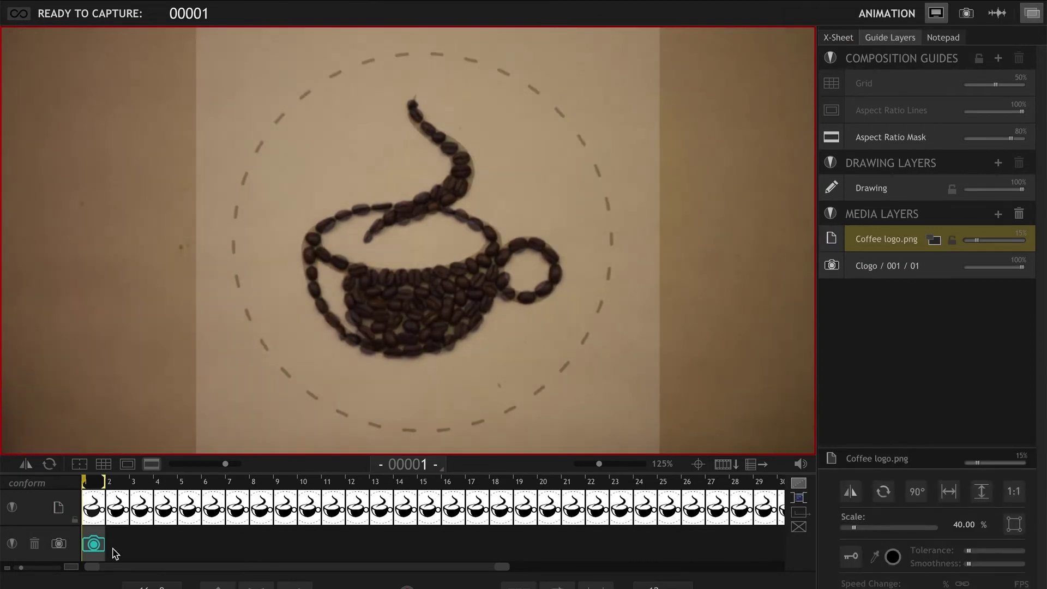
left_click(93, 544)
key("Return")
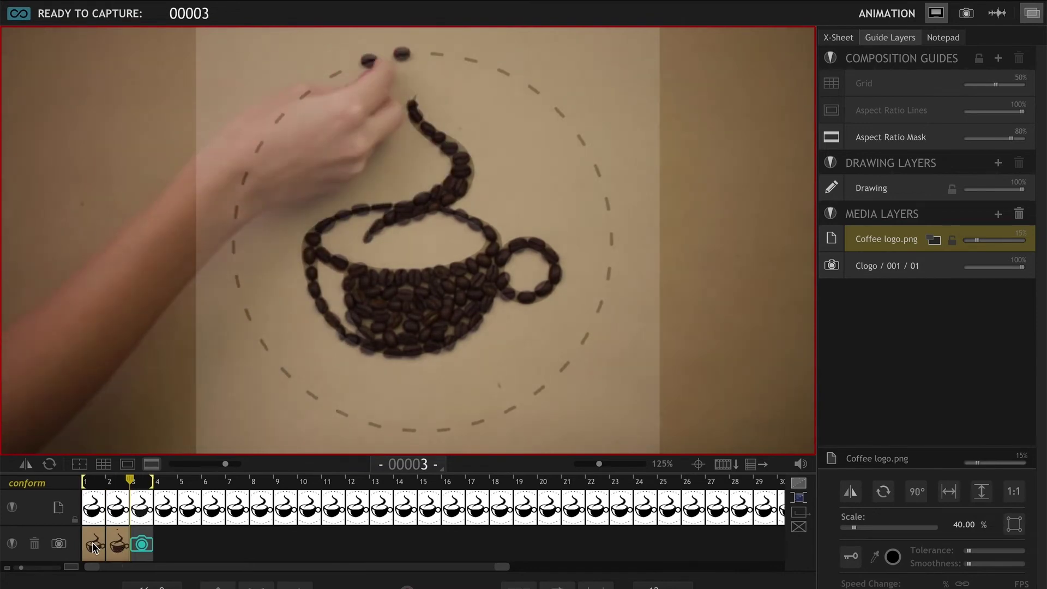
key("Return")
key("Return")
key("Return")
key("Return")
key("Return")
key("Return")
key("Return")
key("Return")
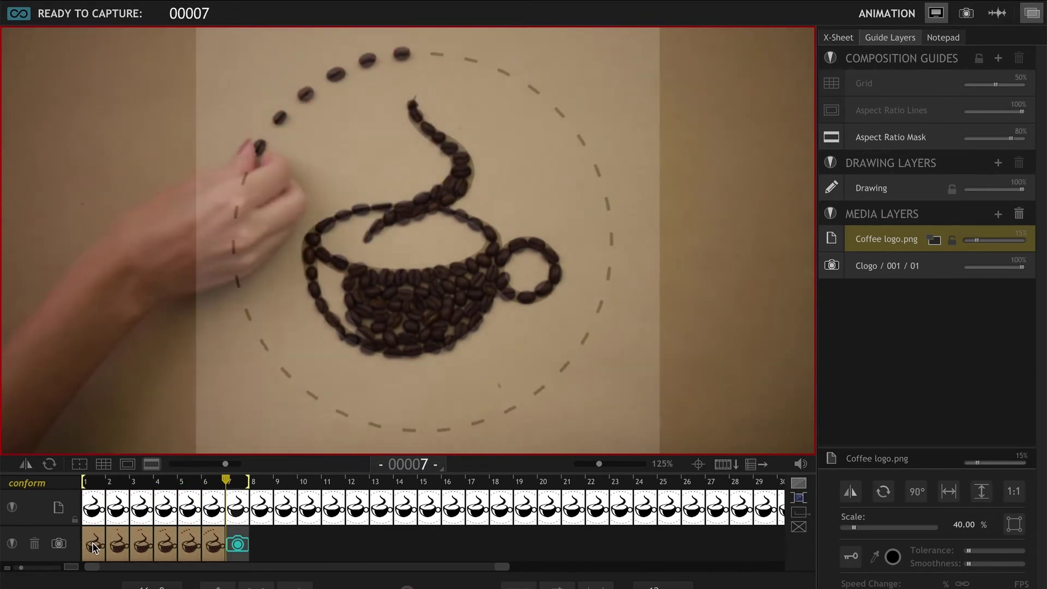
key("Return")
key("Return")
key("Return")
key("Return")
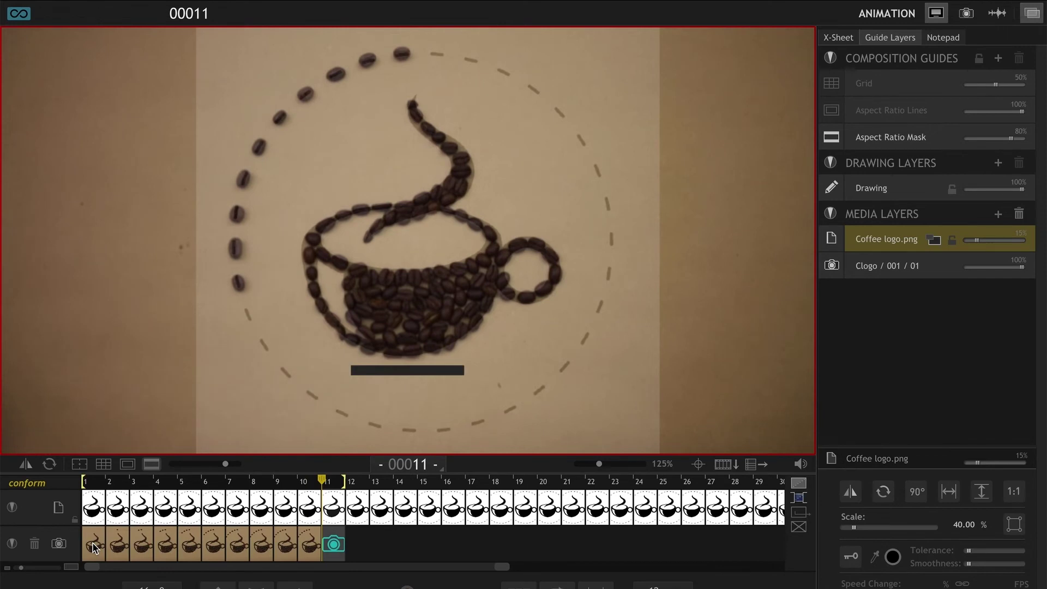
key("Return")
key("Return")
key("Return")
key("Return")
key("Return")
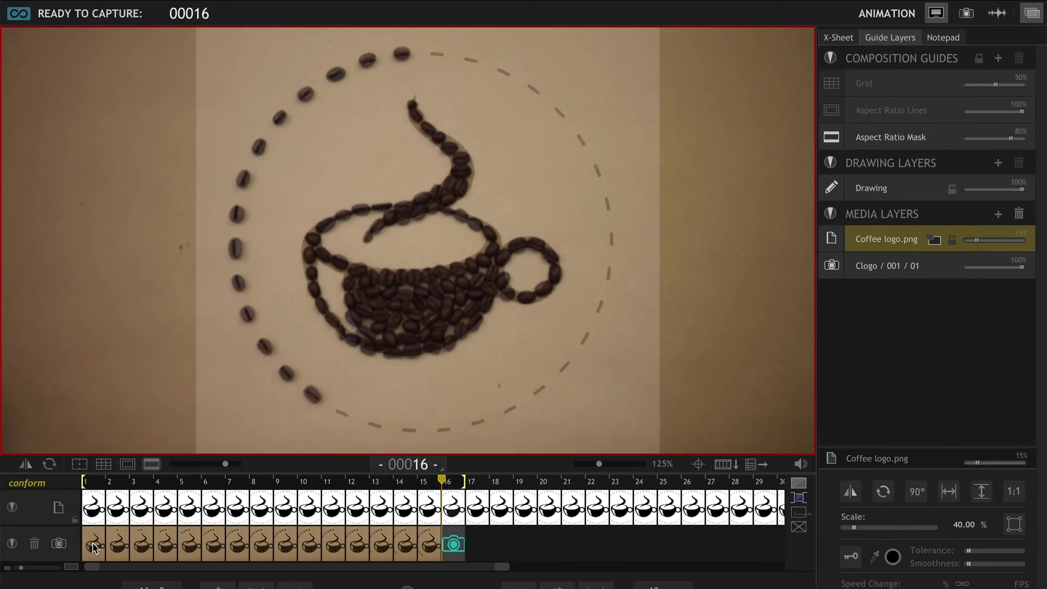
Recheck the overlay, capture the remaining frames of the dashed bean ring, and redo the last one.
left_click(58, 507)
left_click(59, 507)
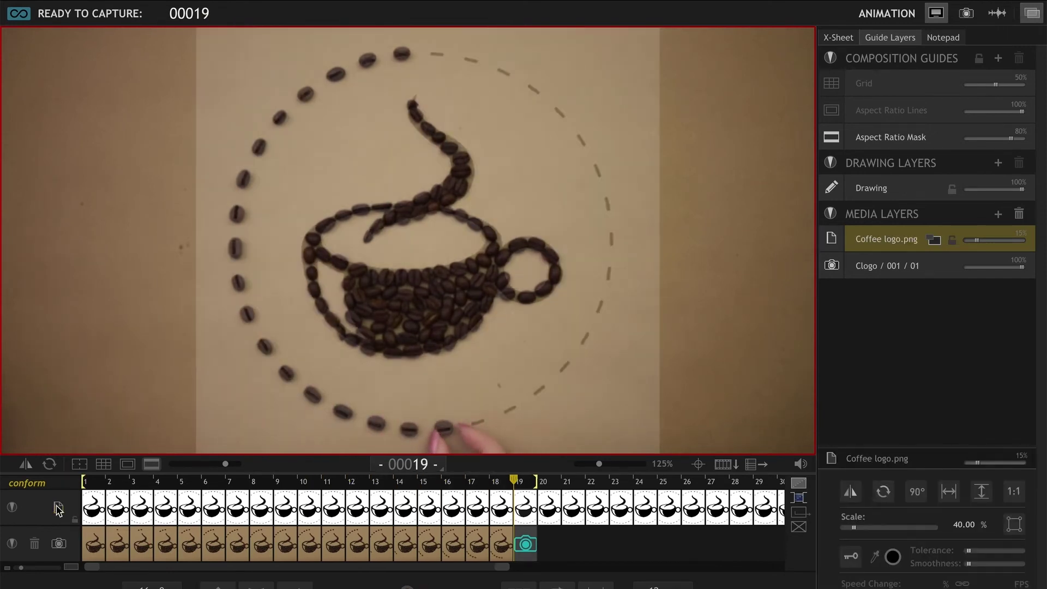
key("Return")
key("Return")
key("Return")
key("Return")
key("Return")
key("Return")
key("Return")
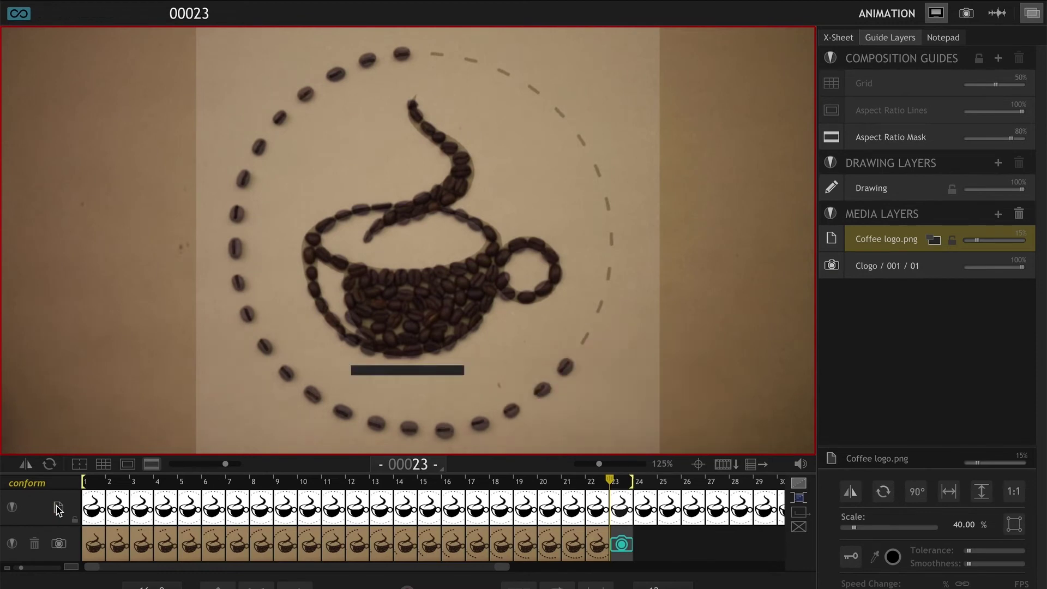
key("Return")
key("Return")
key("Return")
key("Return")
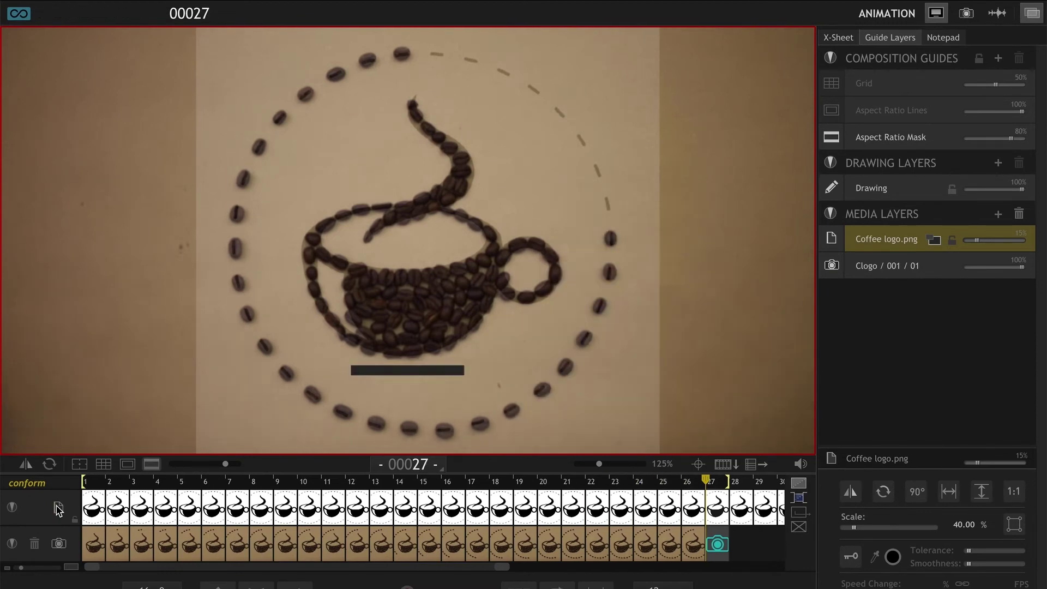
key("Return")
key("Return")
key("Return")
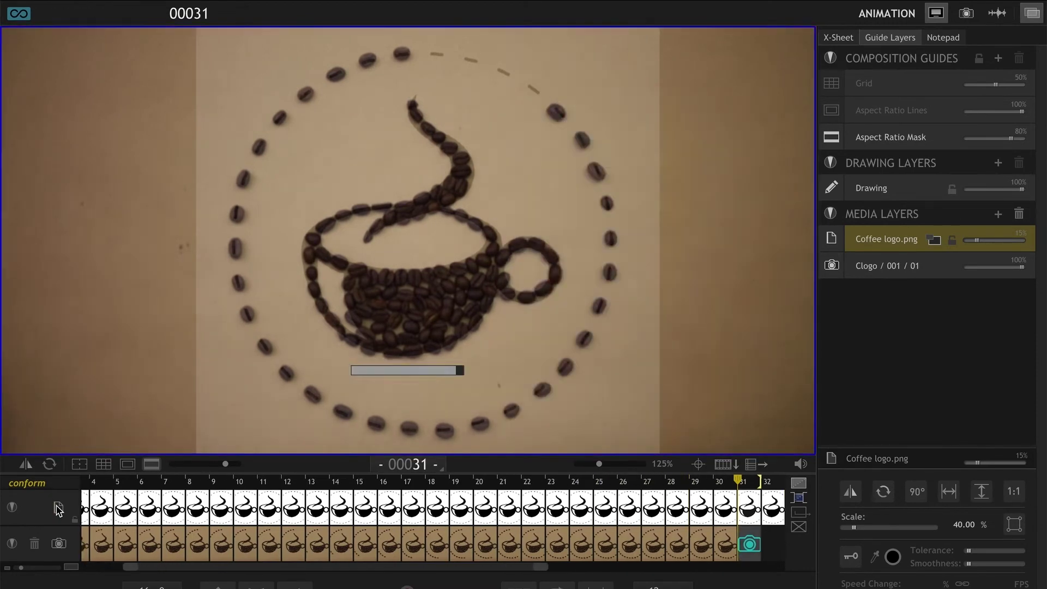
key("Return")
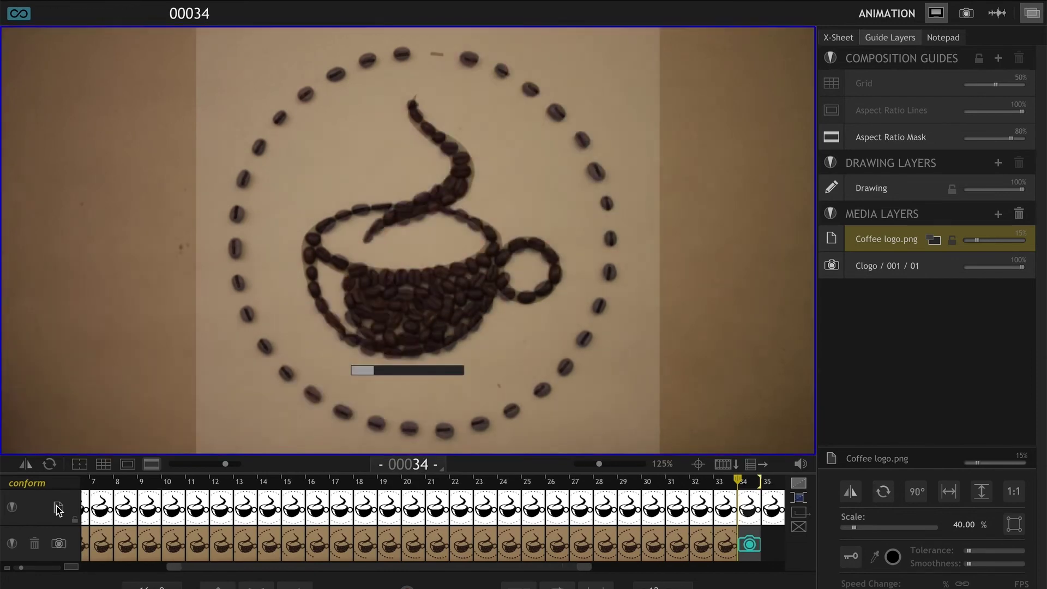
key("Return")
key("Delete")
key("Return")
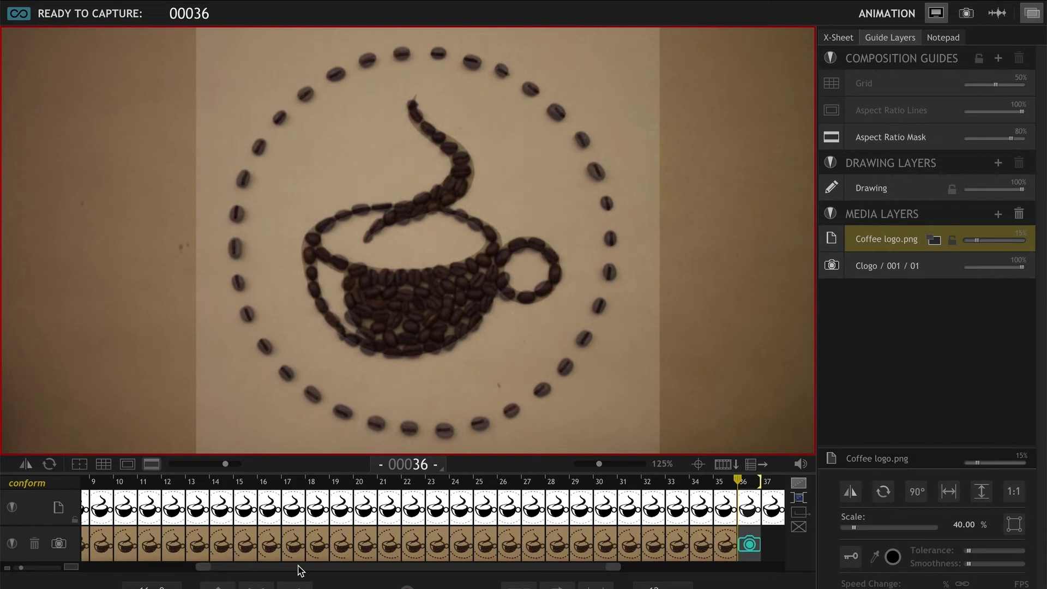
left_click_drag(298, 569, 181, 585)
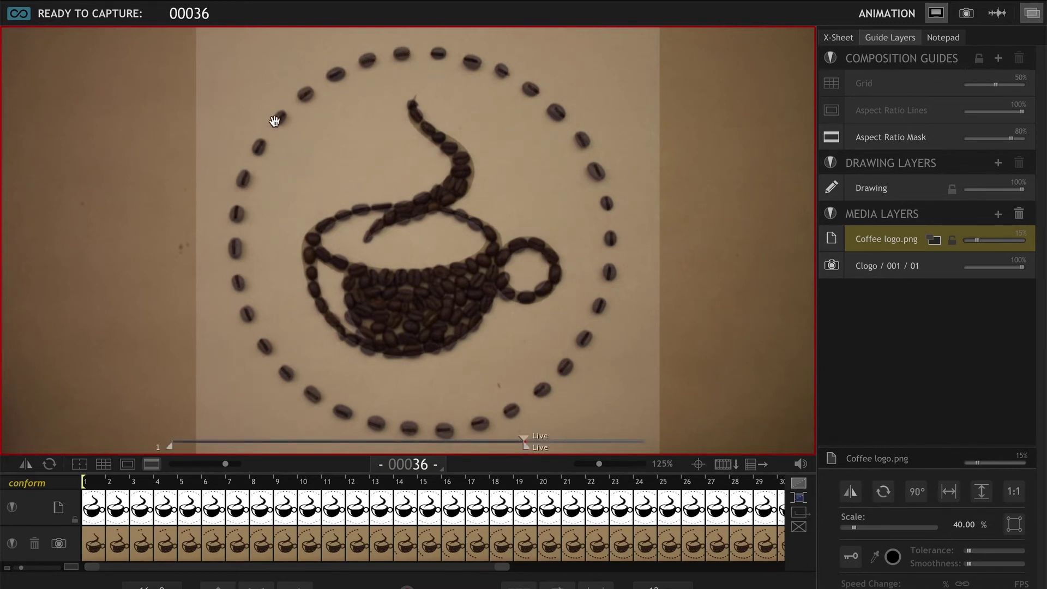
Hide the Coffee logo overlay and play back the 35 captured frames.
left_click(57, 509)
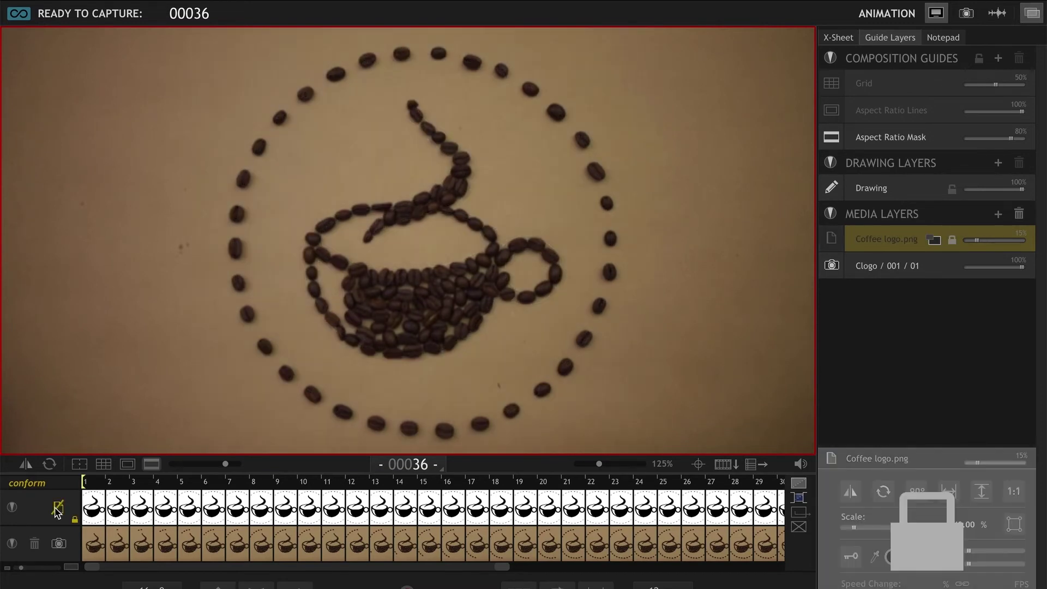
key("0")
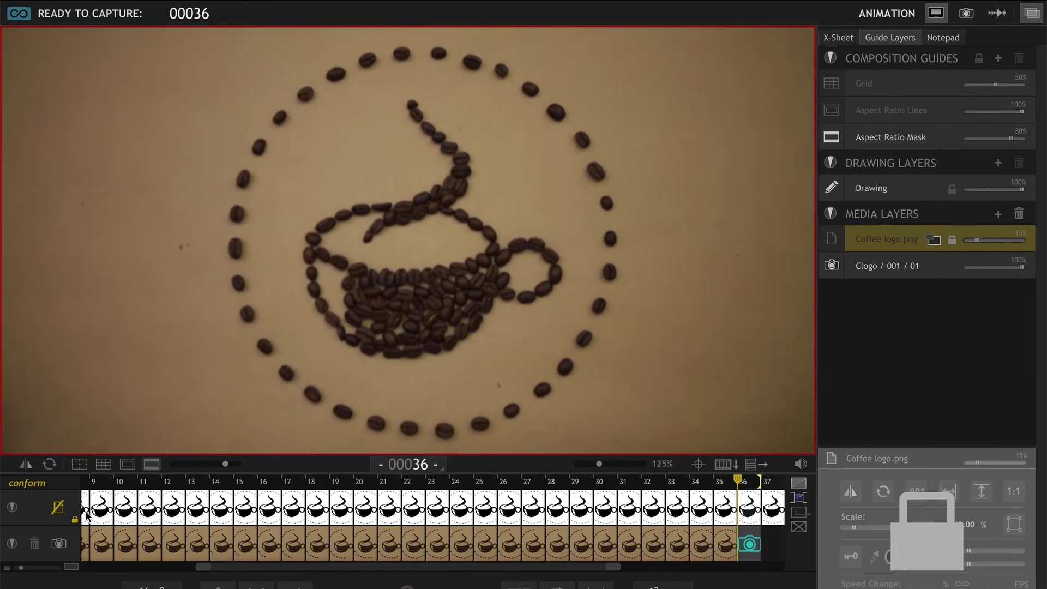
left_click(57, 509)
left_click(58, 508)
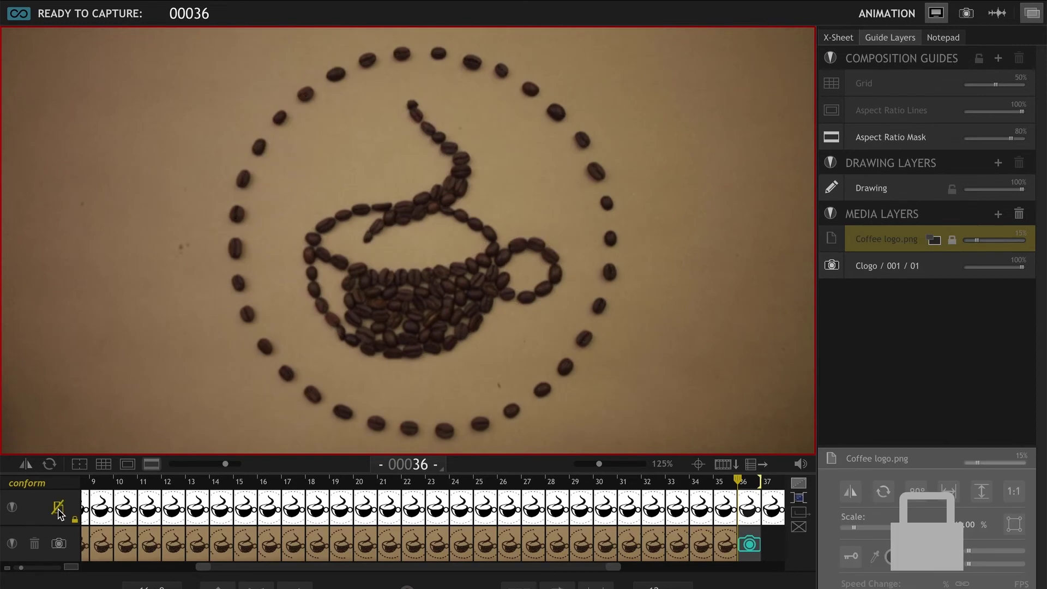